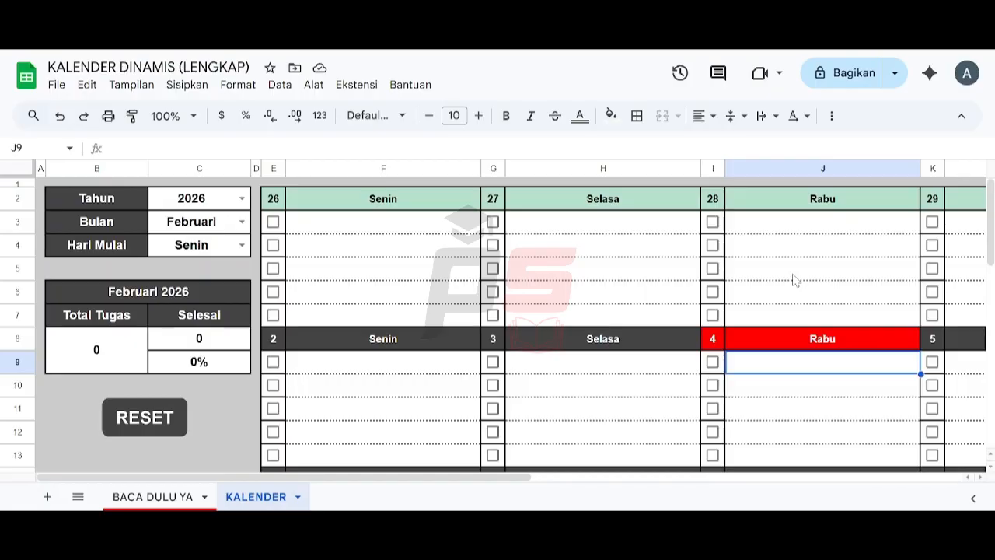
Enter "Mengatur agenda pimpinan" as the first task under Rabu 4 February.
text(Men)
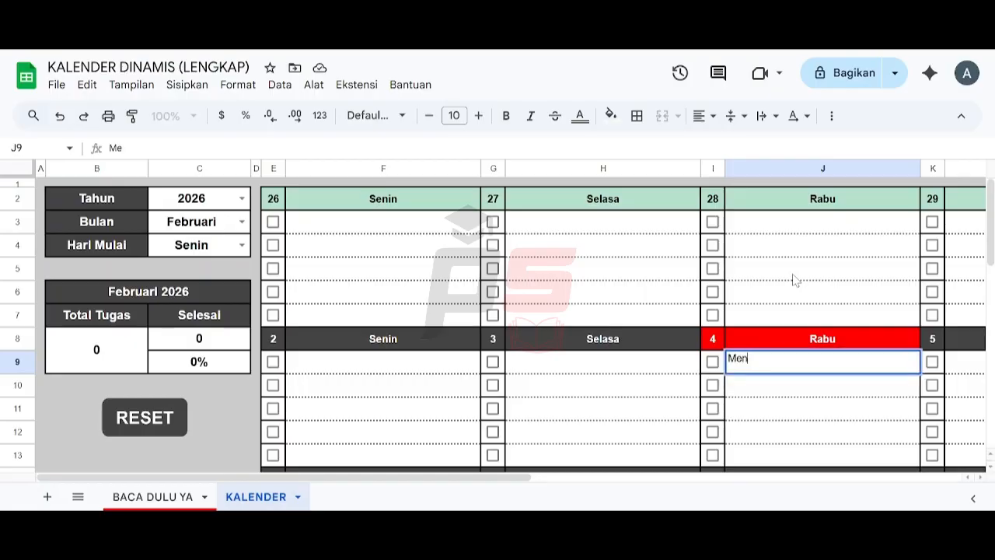
text(gatur agenda)
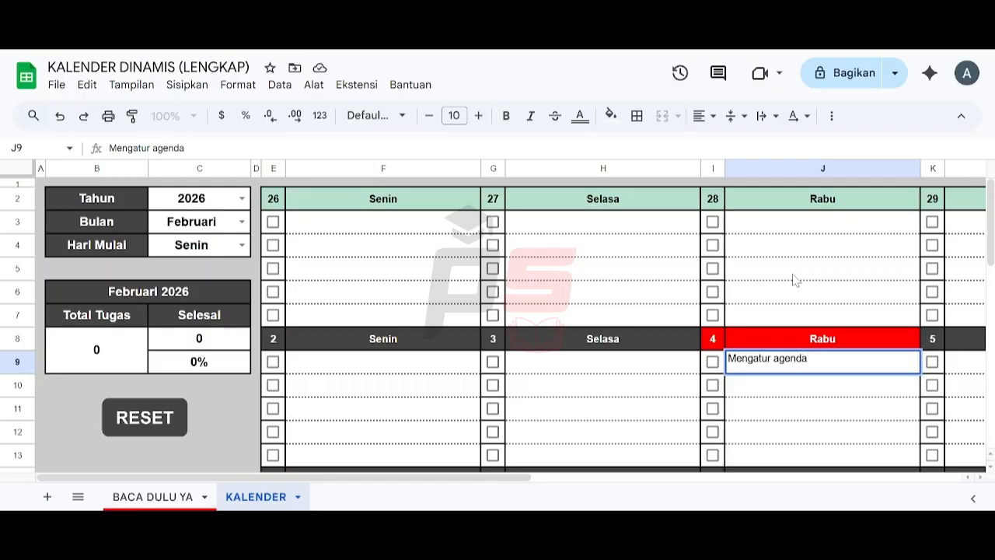
text( pimpinan)
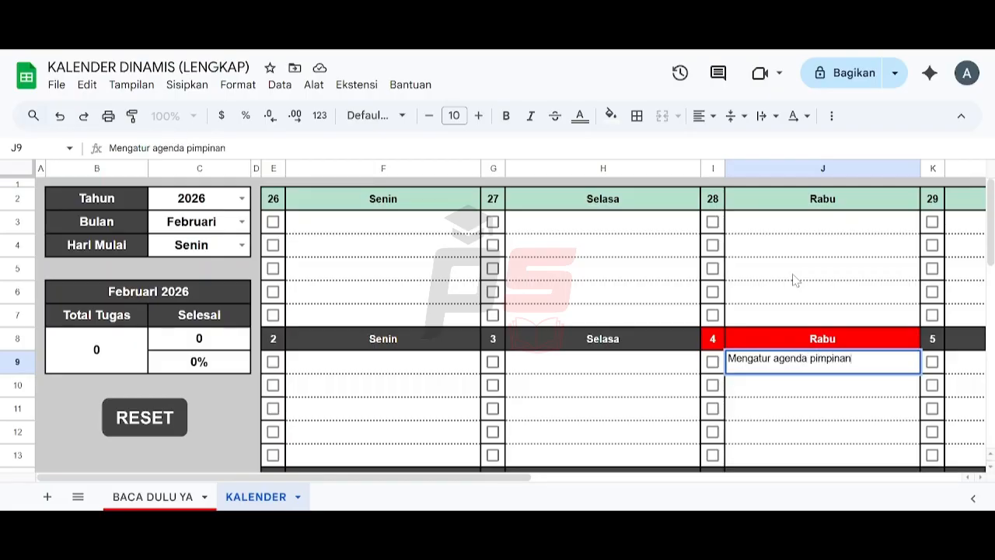
key(Return)
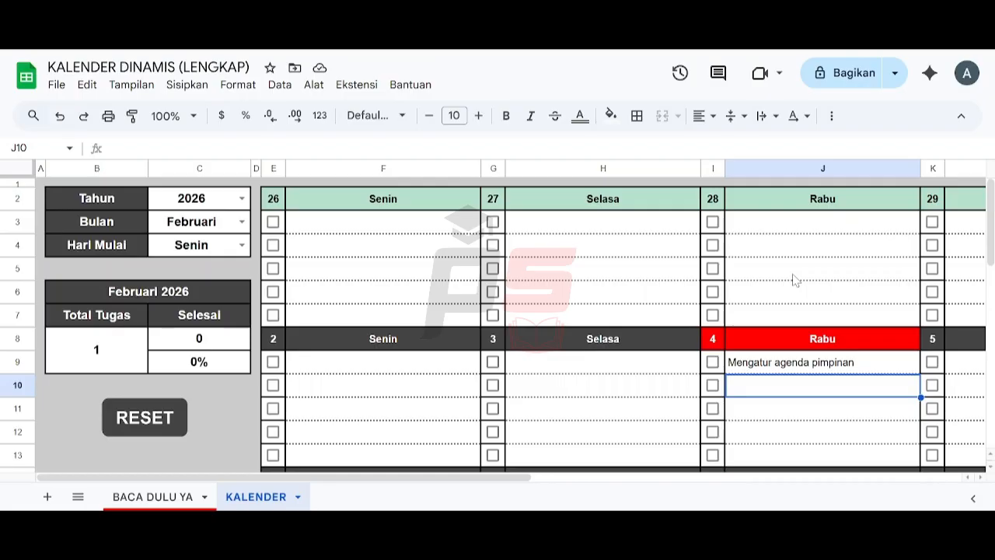
Add "Rapat internal proyek Ramadhan (16.00)" as the second task under Rabu 4 February.
text(Rapat)
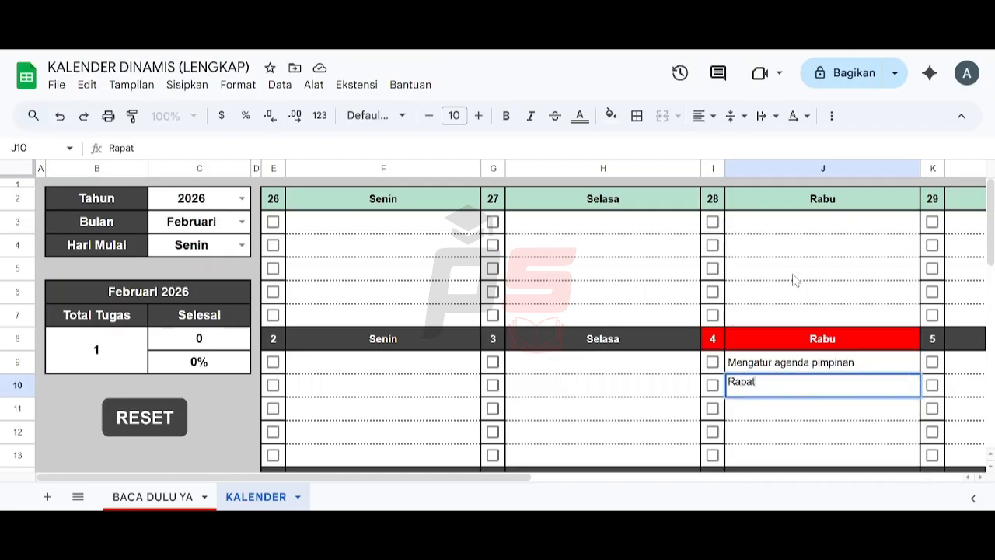
text( internal)
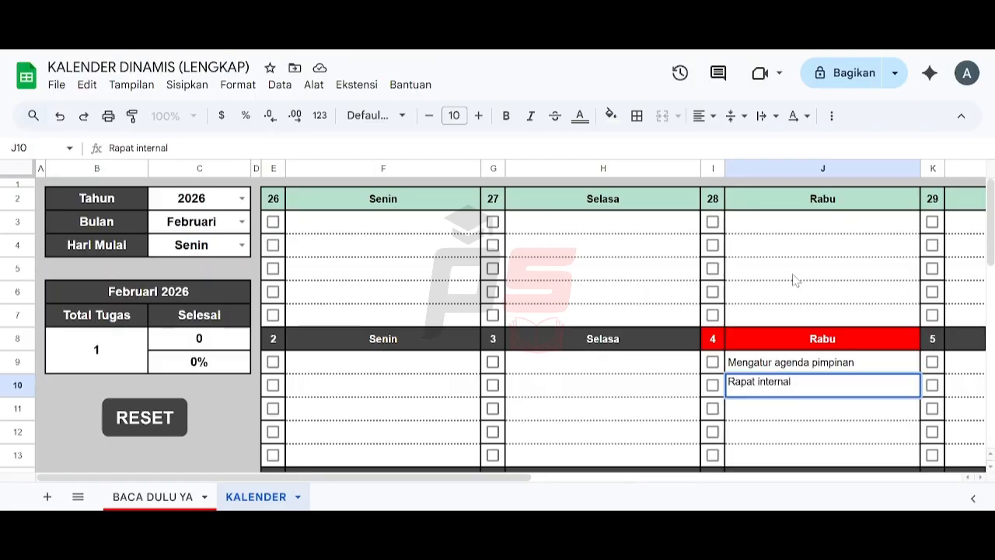
text( proyek Ra)
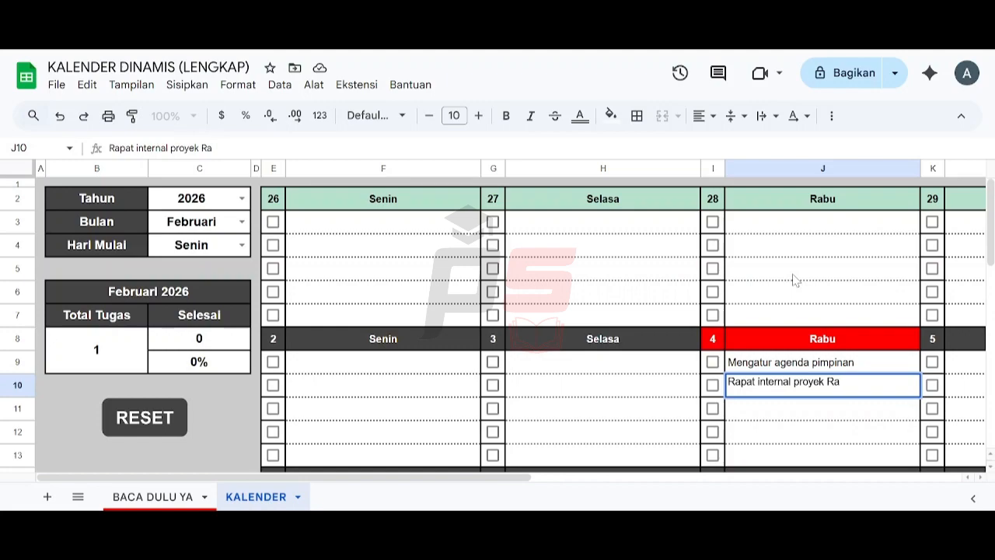
text(madhan (16)
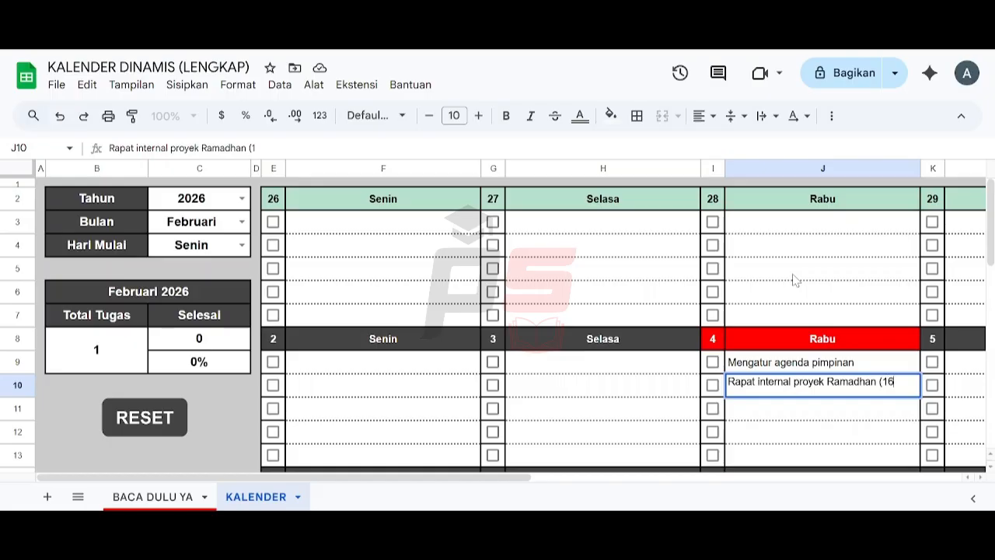
text(.00))
key(Return)
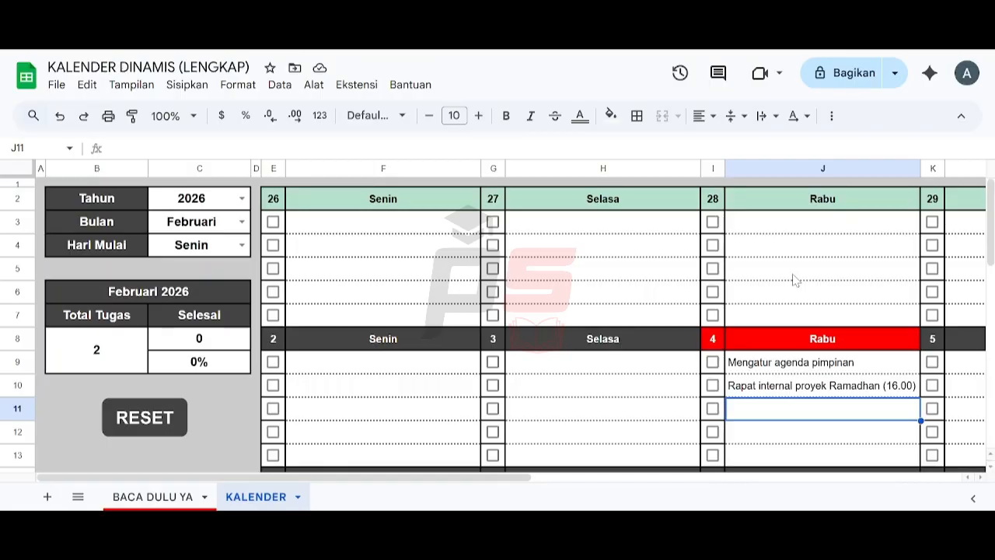
Add "Membuat notulen rapat" as the third task under Rabu 4 February.
text(Membuat no)
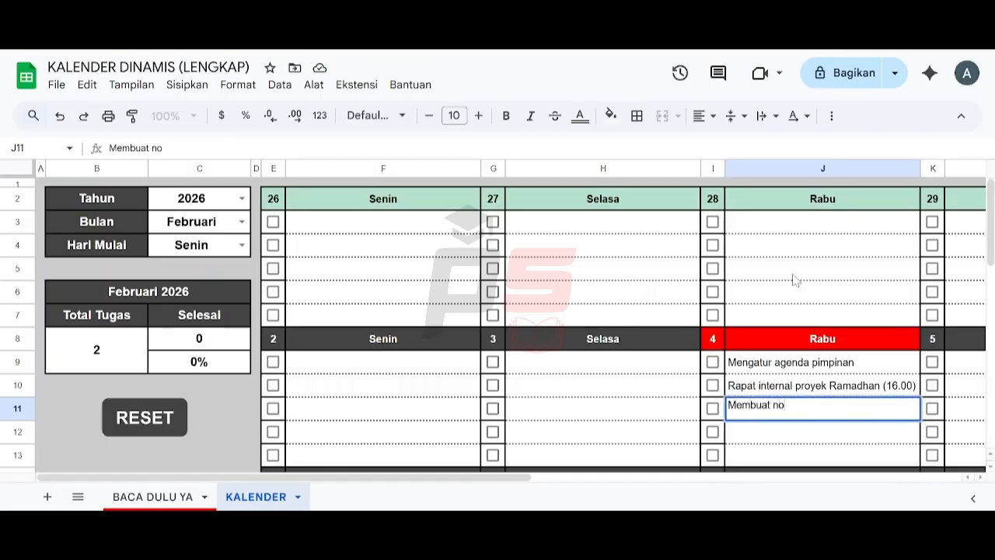
text(tulen rapat)
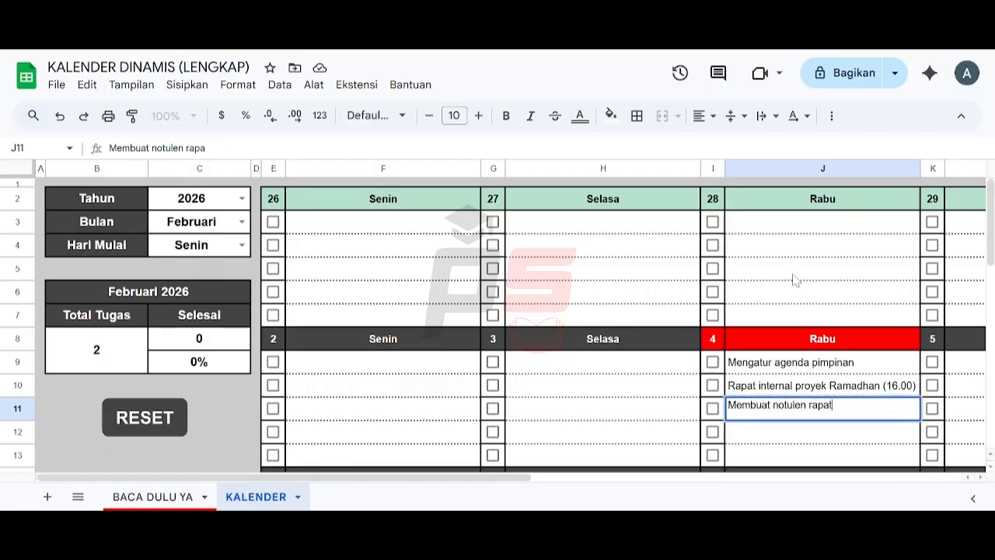
key(Return)
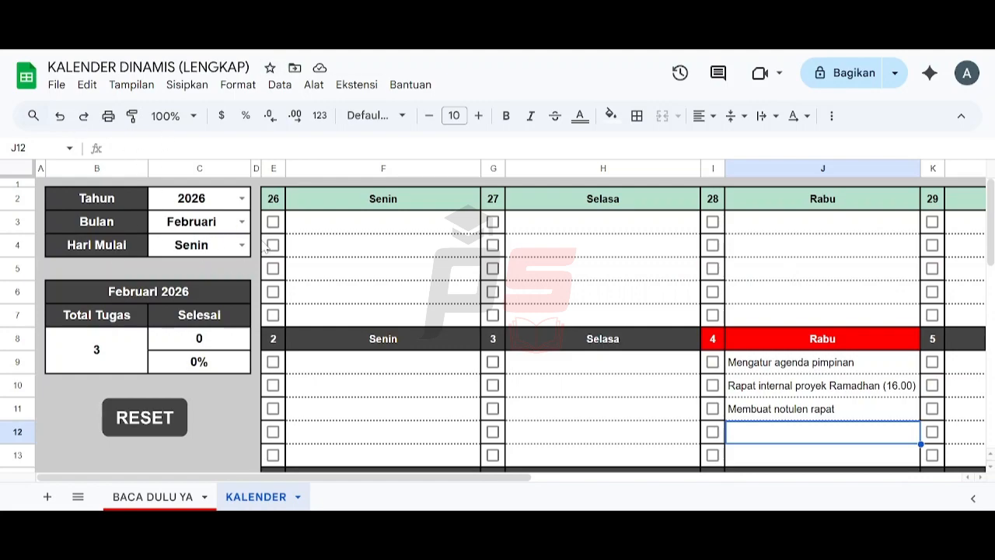
Enter "Presentasi program kerja (10.00)" as the first task under Senin 9 February.
drag(498, 479, 470, 430)
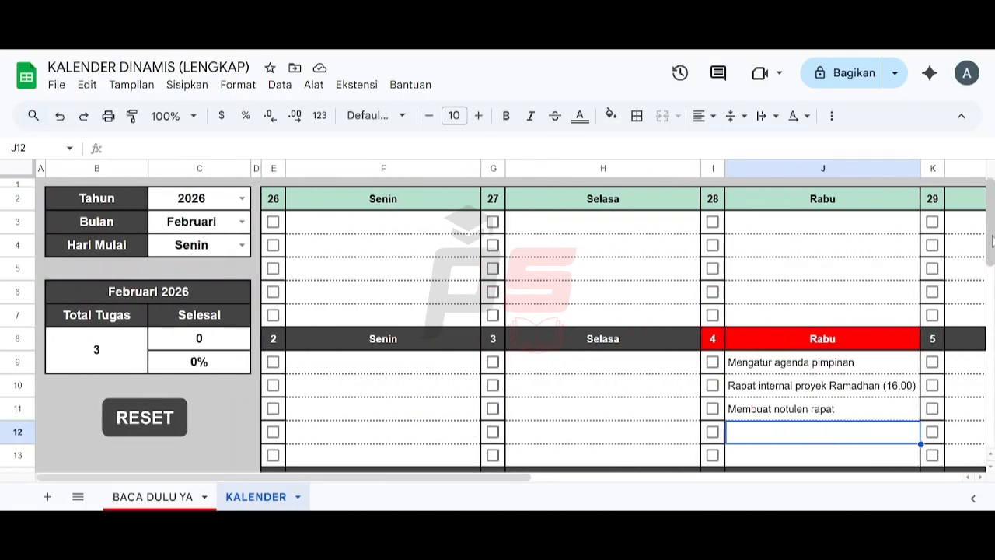
drag(992, 248, 993, 291)
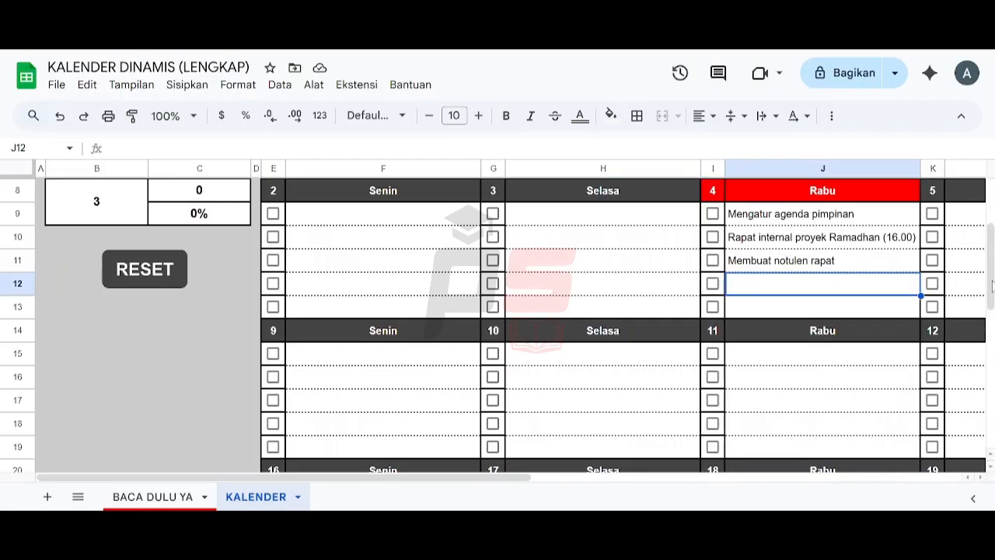
click(367, 361)
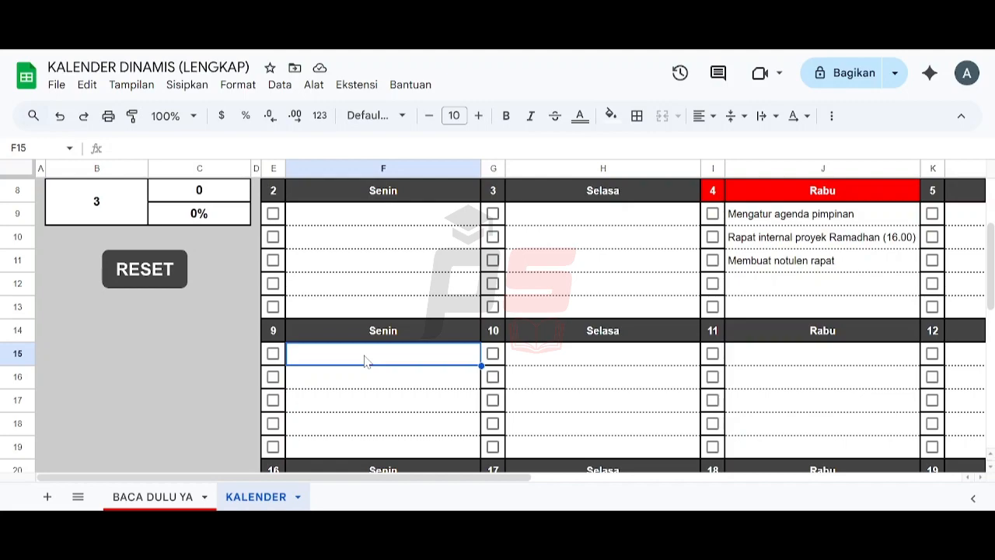
text(Presentasi)
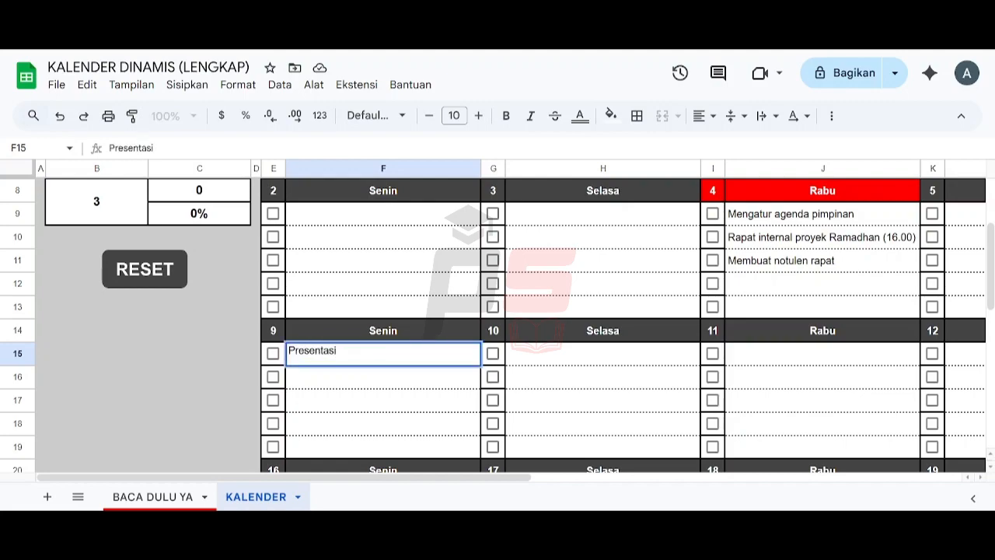
text( program kerja)
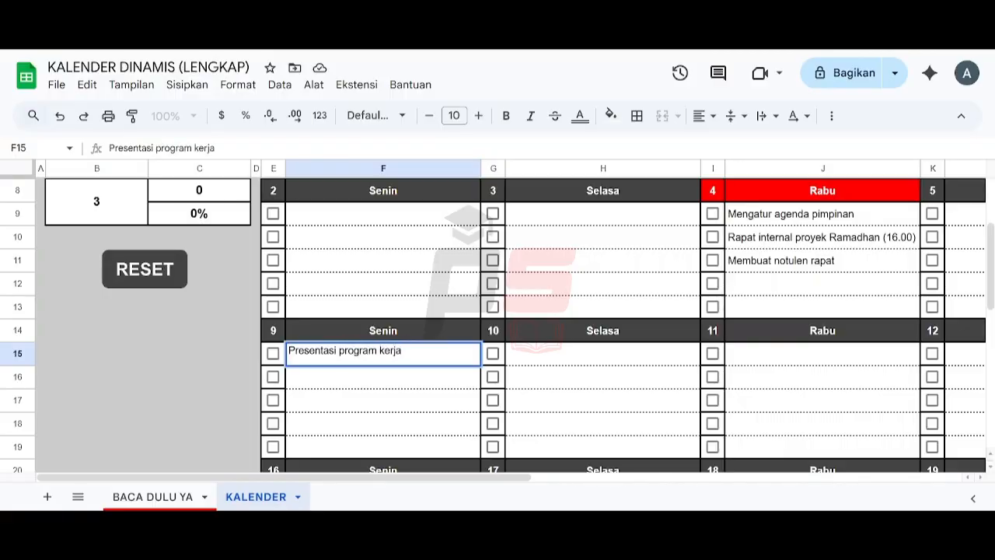
text( (10.00))
key(Return)
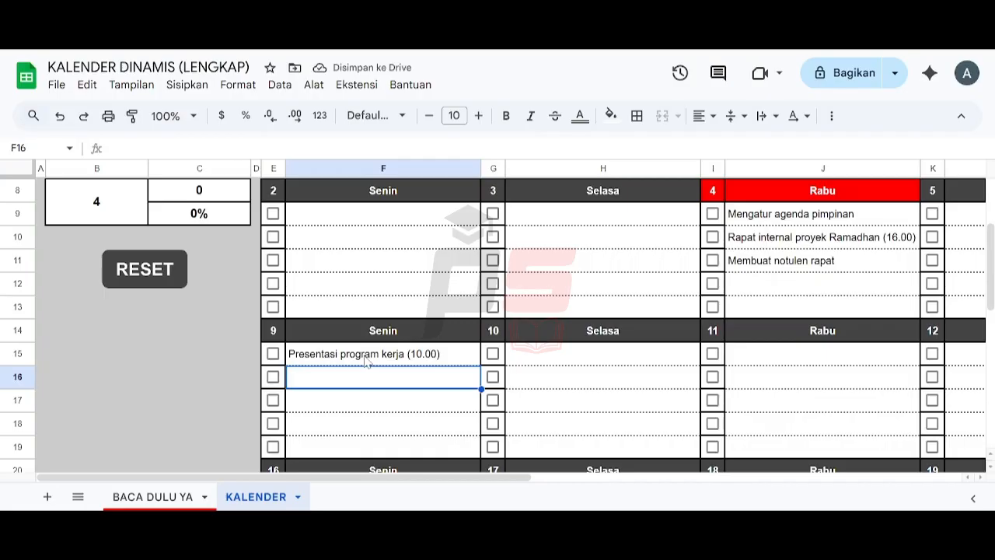
Add "Sosialisasi fitur-fitur terbaru (16.00)" as the second task under Senin 9 February.
text(Sosialisasi)
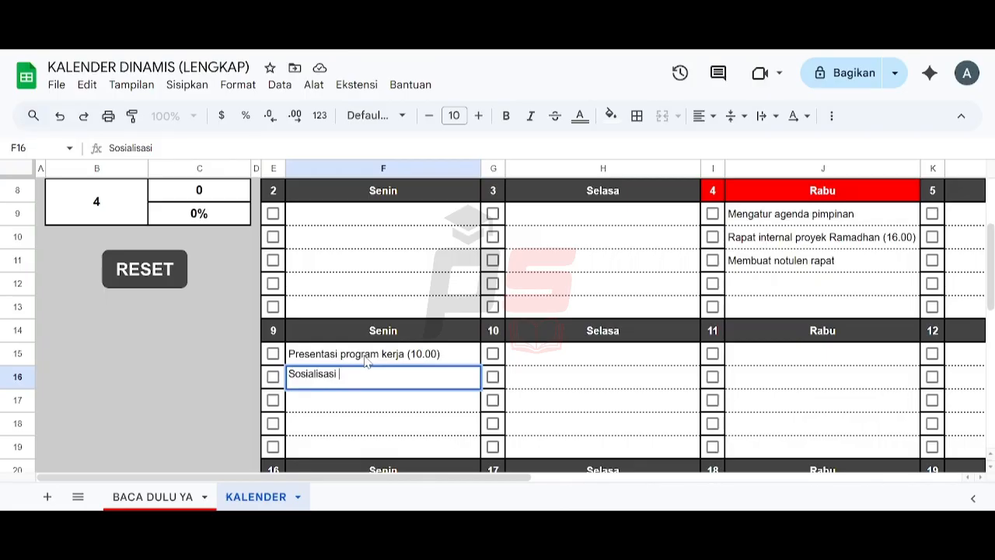
text( fitur-fitur terbaru)
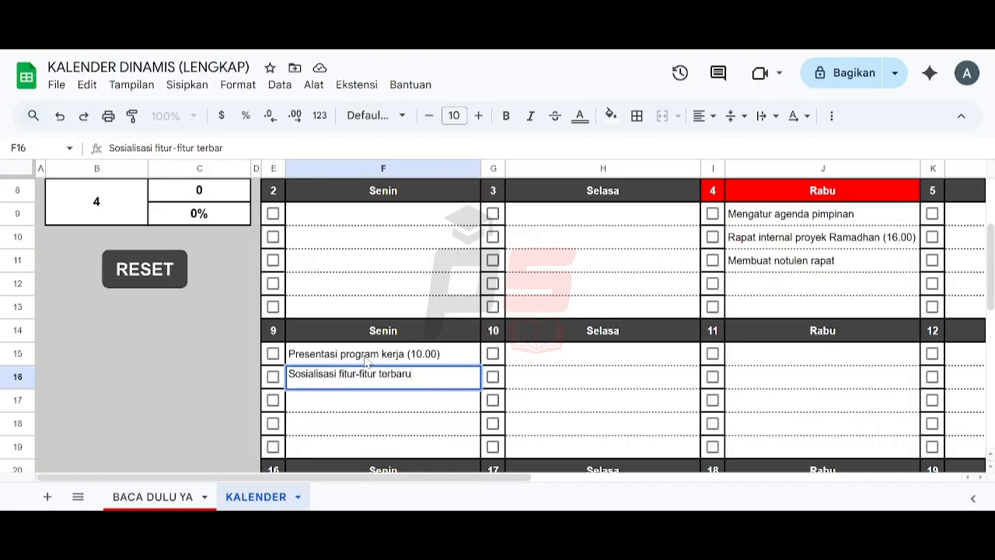
text( (16.00))
key(Return)
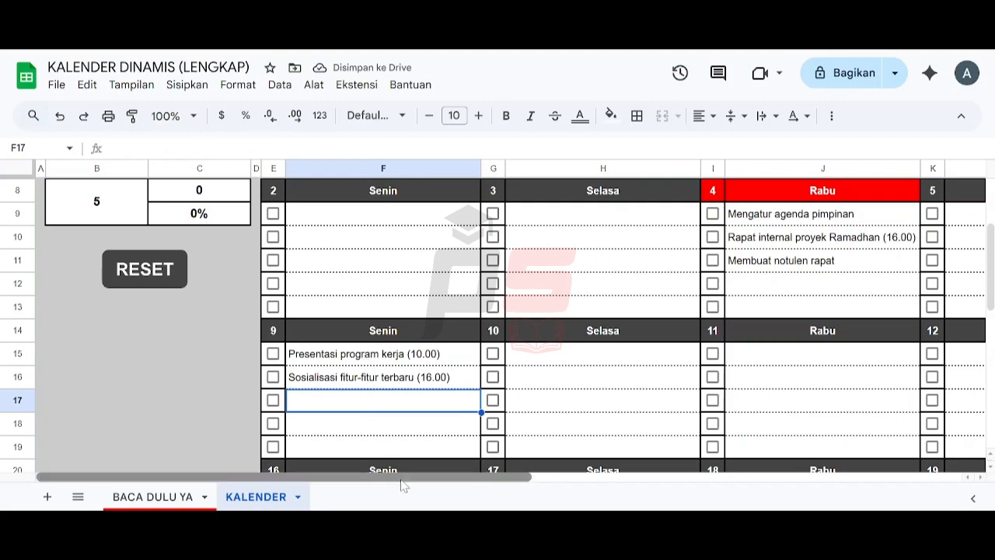
Enter "Main futsal (19.00)" as the first task under Jumat 13 February.
drag(402, 477, 765, 483)
click(646, 356)
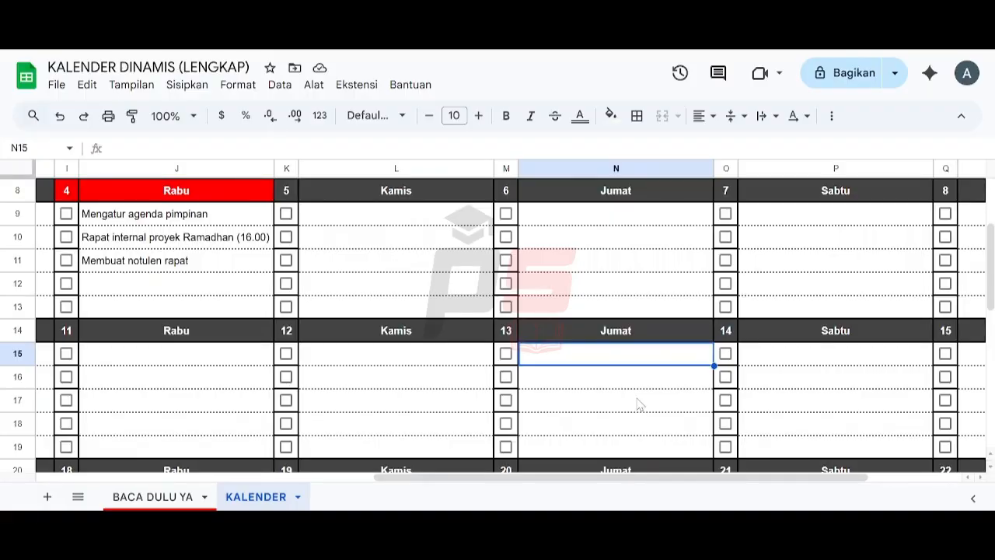
text(Main)
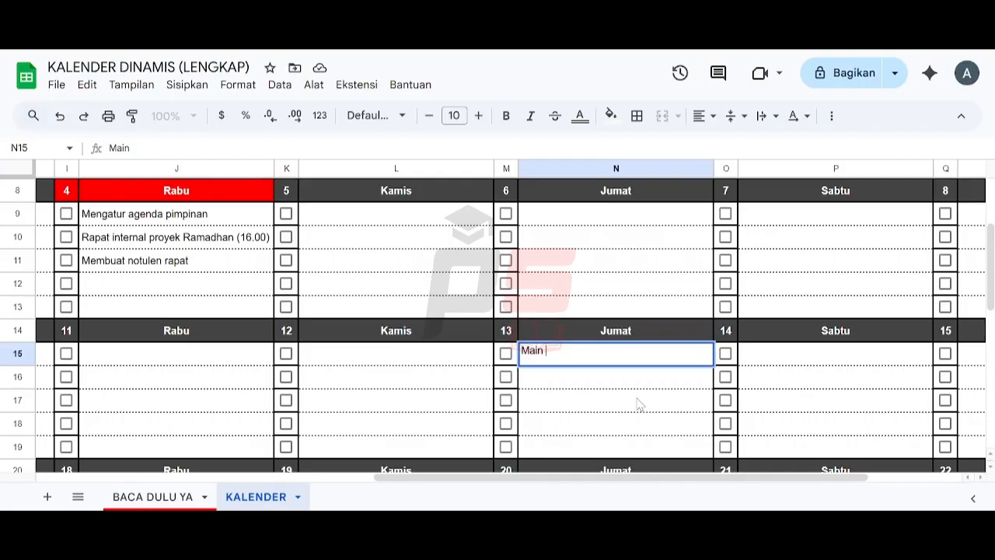
text( futsal (19.00)
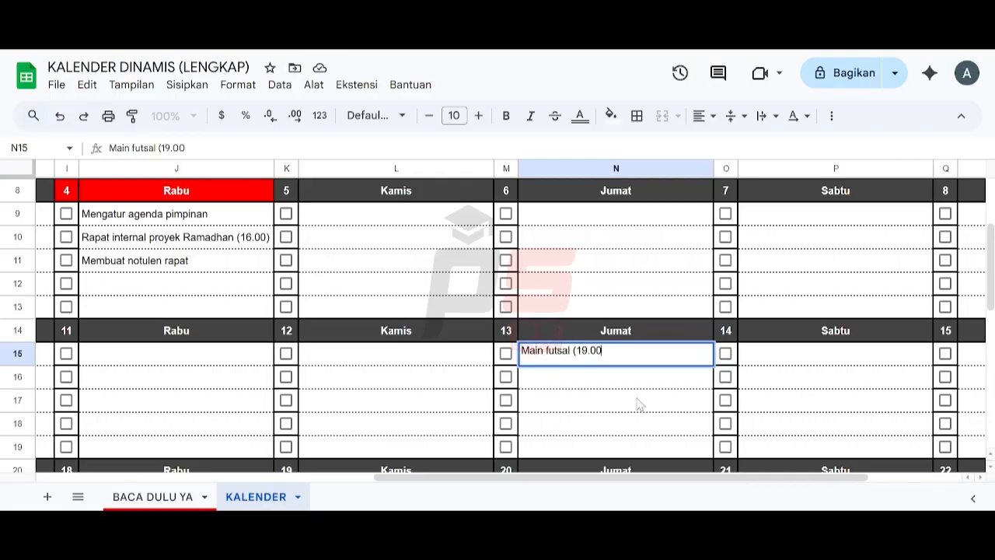
text())
key(Return)
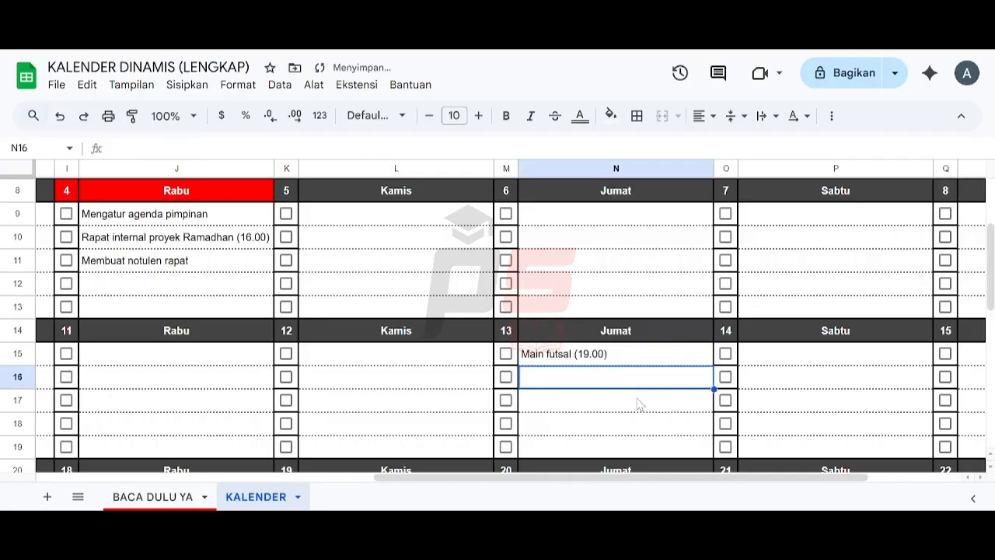
Enter "Pelatihan digital marketing (08.30)" as the first task under Sabtu 14 February.
click(786, 356)
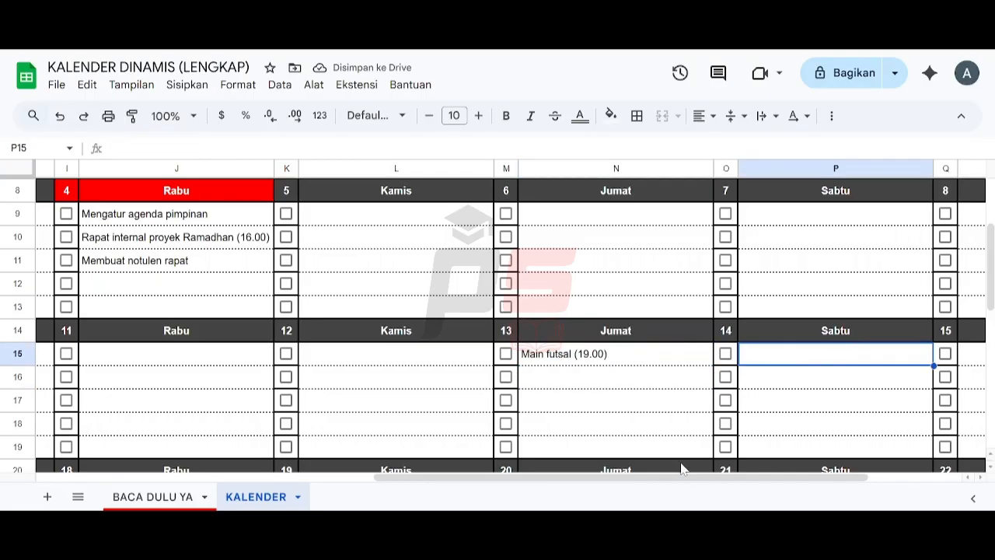
drag(683, 480, 778, 480)
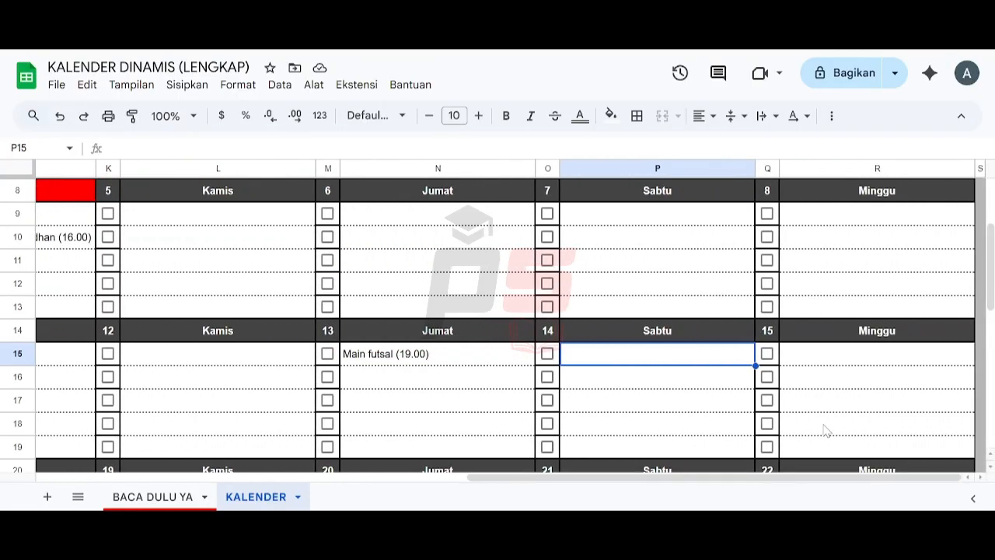
text(Pelatihan)
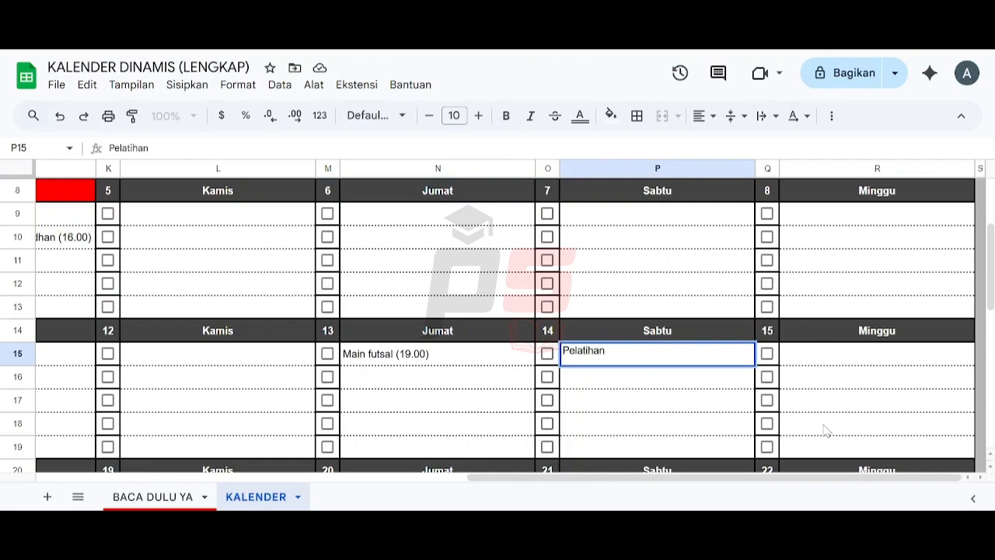
text( digital mark)
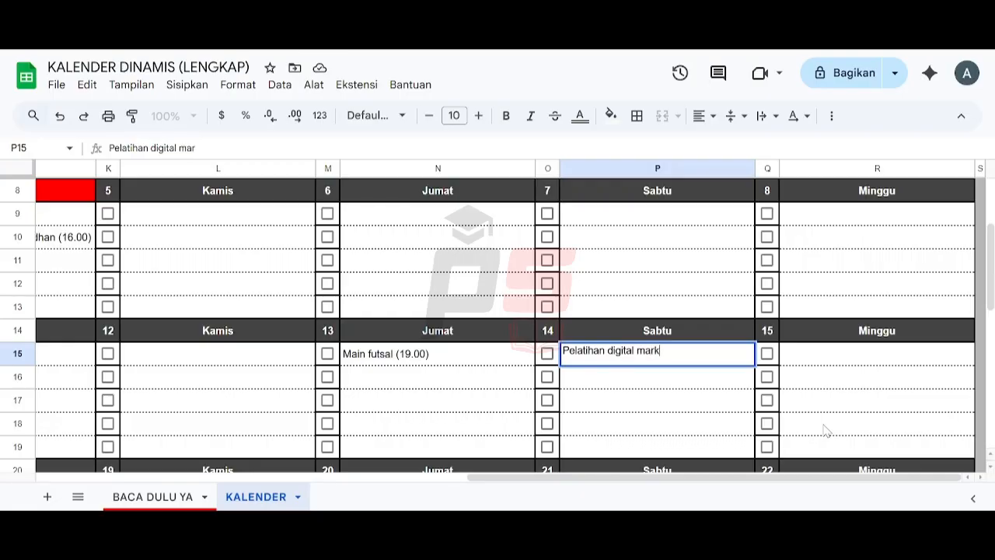
text(eting (08.30))
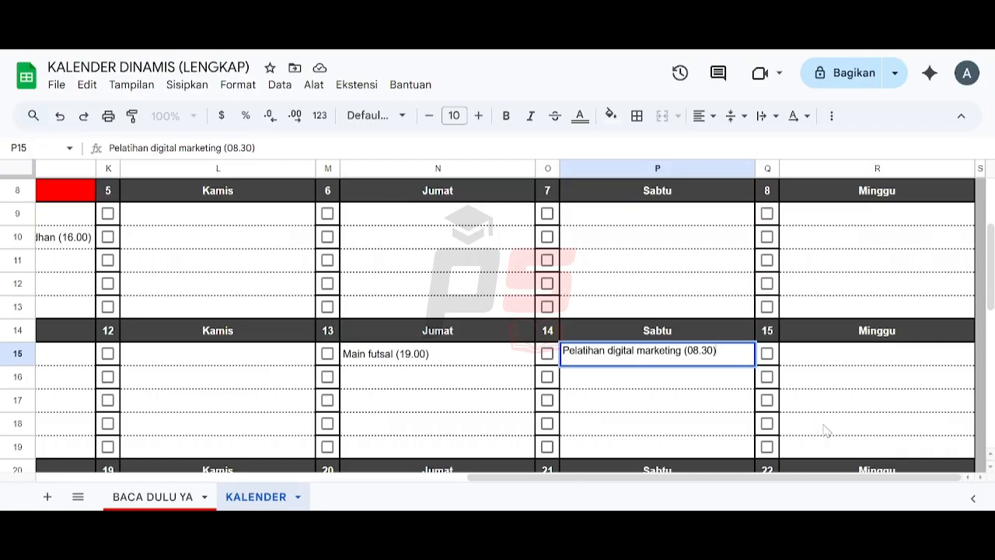
key(Return)
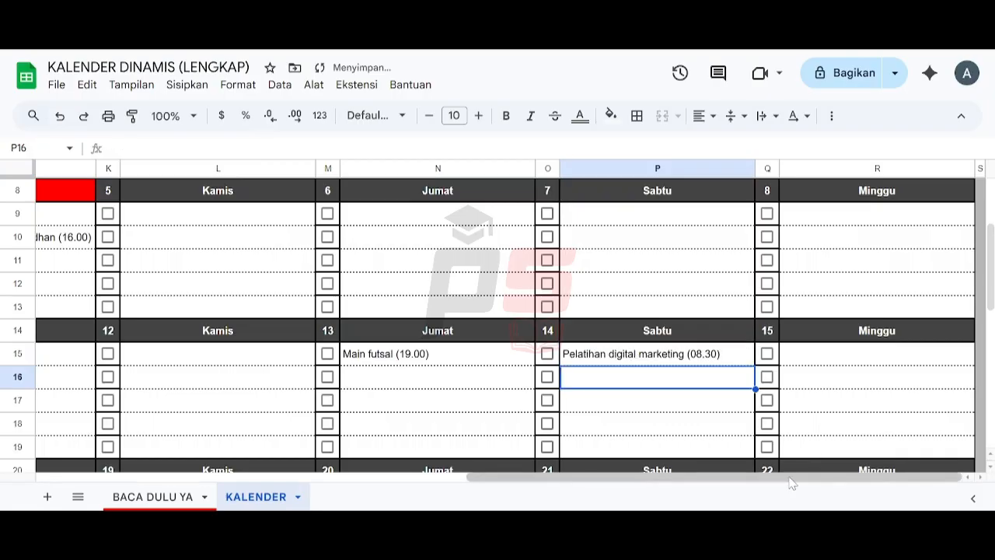
Enter "Mengumpulkan data rekapan SDM" as the first task under Sabtu 21 February.
drag(785, 477, 425, 500)
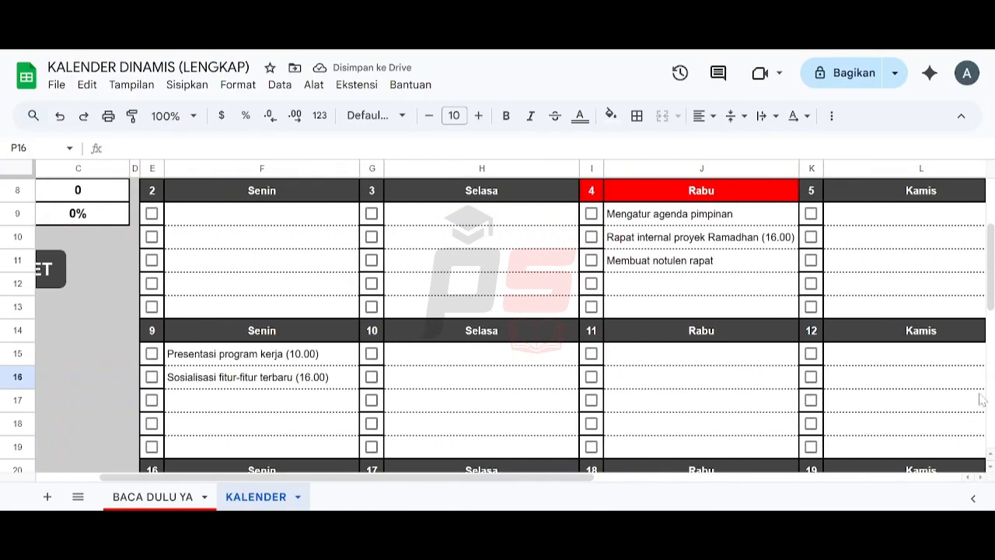
drag(990, 288, 990, 332)
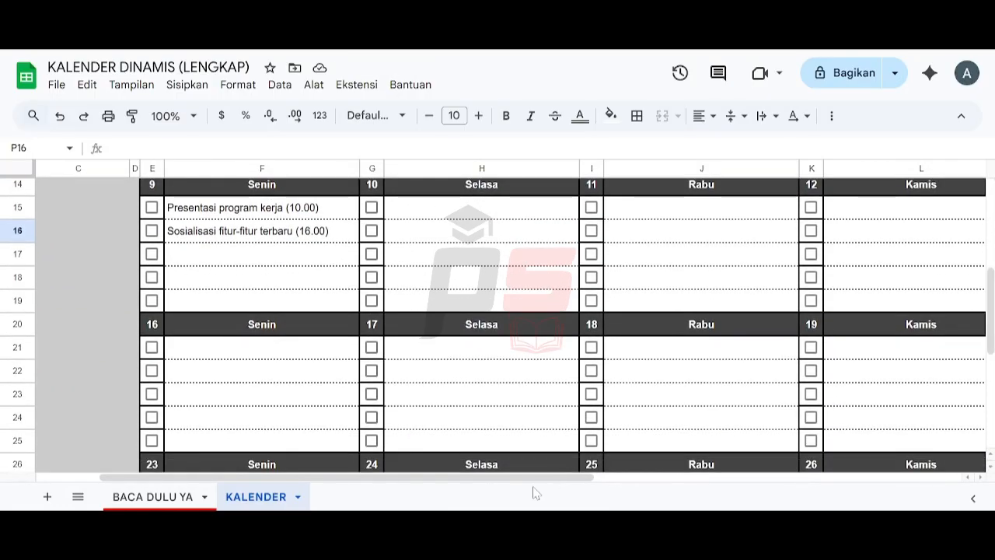
drag(533, 477, 874, 460)
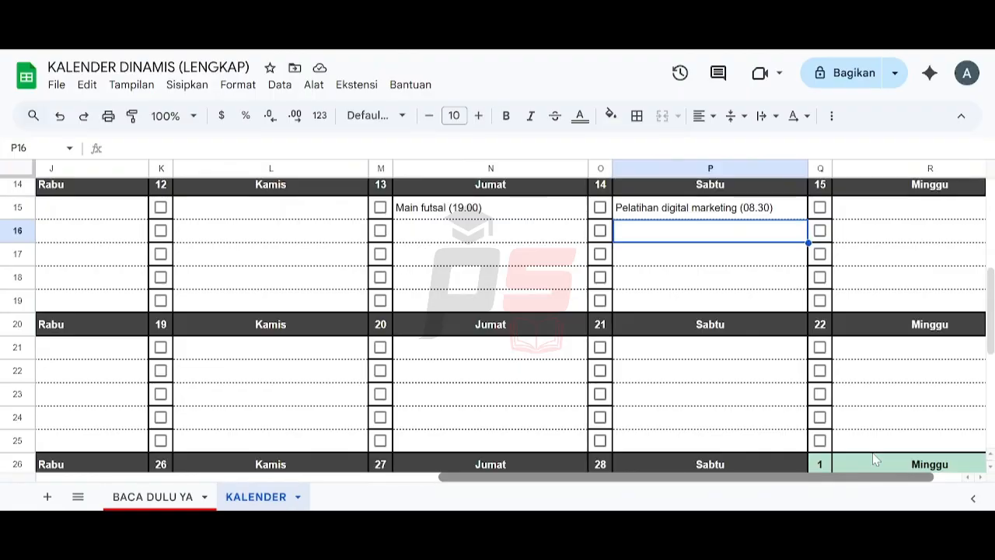
click(705, 357)
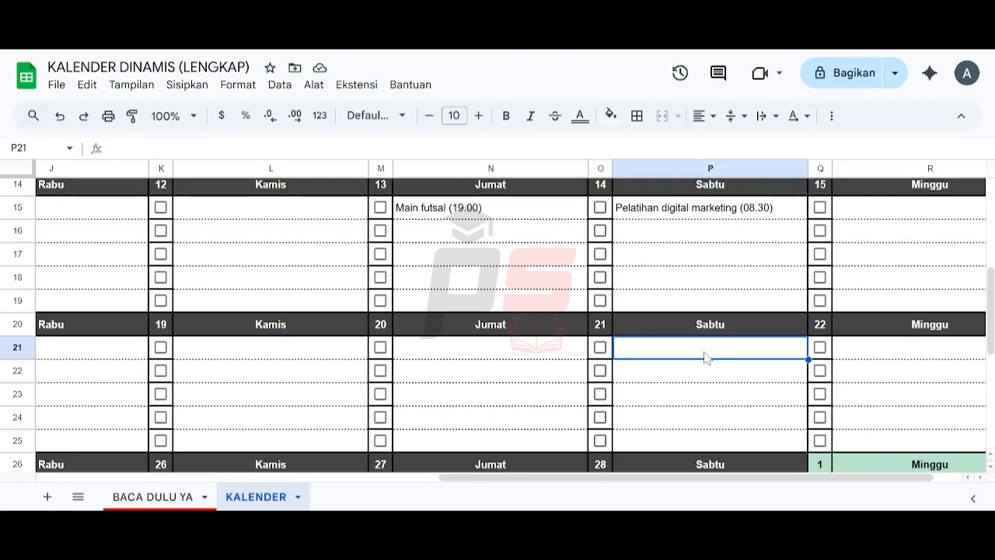
text(Mengu)
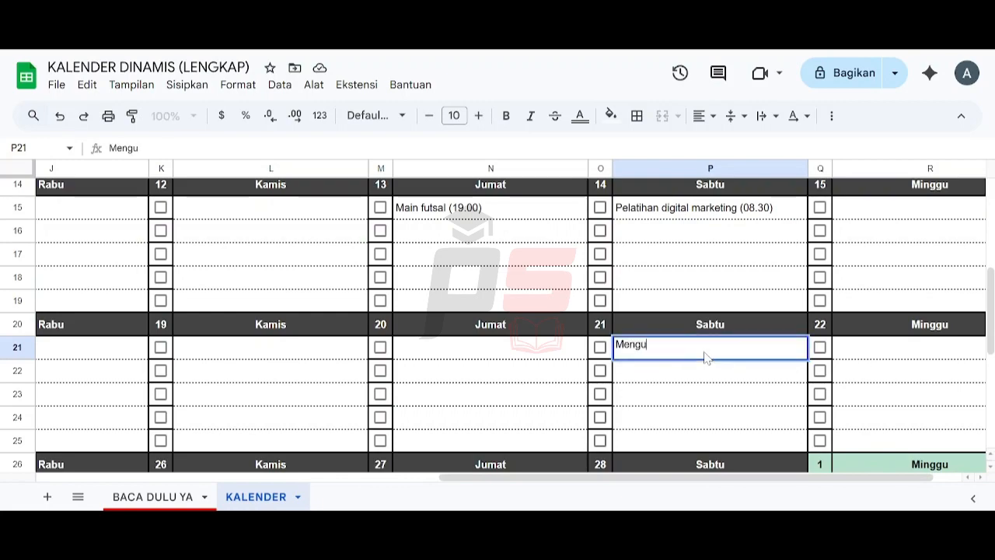
text(mpulkan)
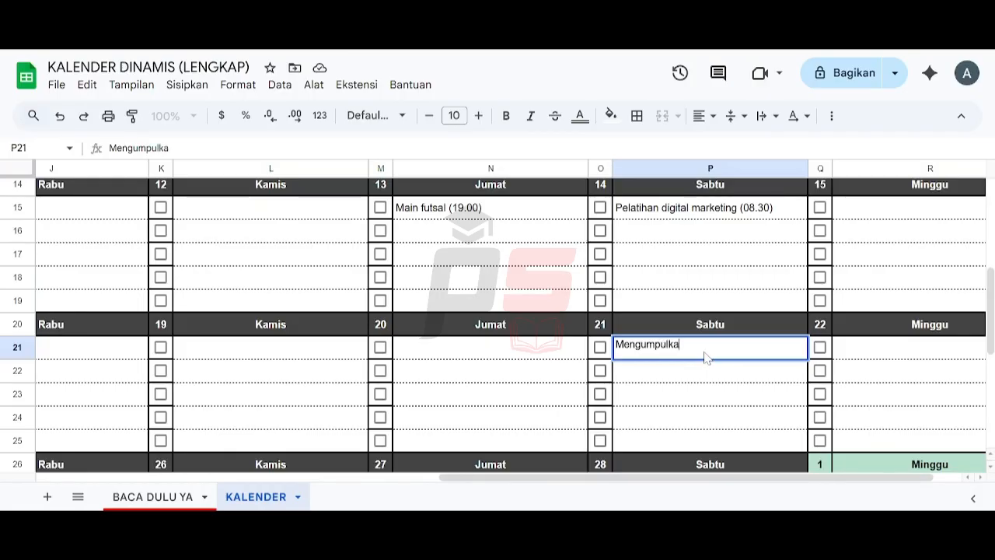
text(ta rekapan)
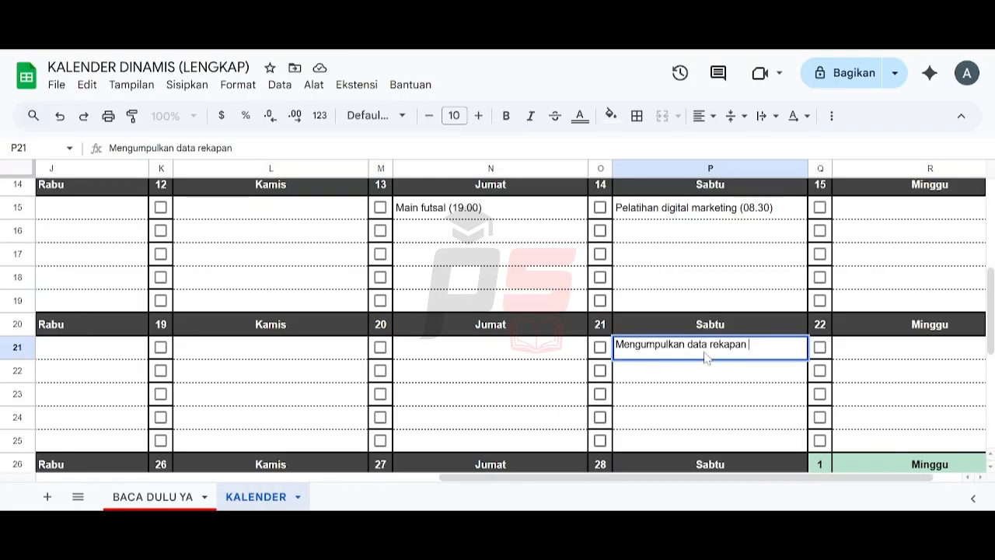
text( SDM)
key(Return)
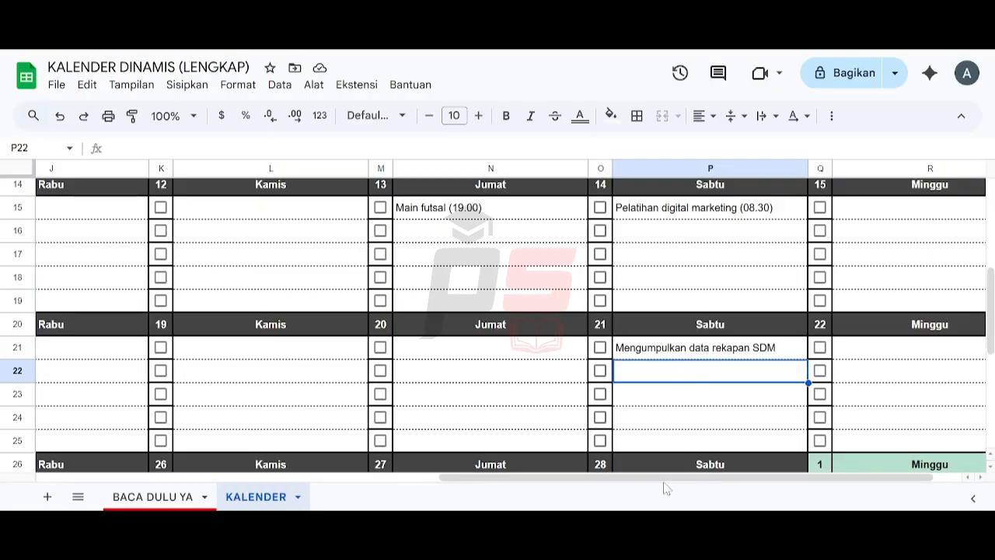
Mark all three tasks under Rabu 4 February as done.
drag(665, 485, 261, 486)
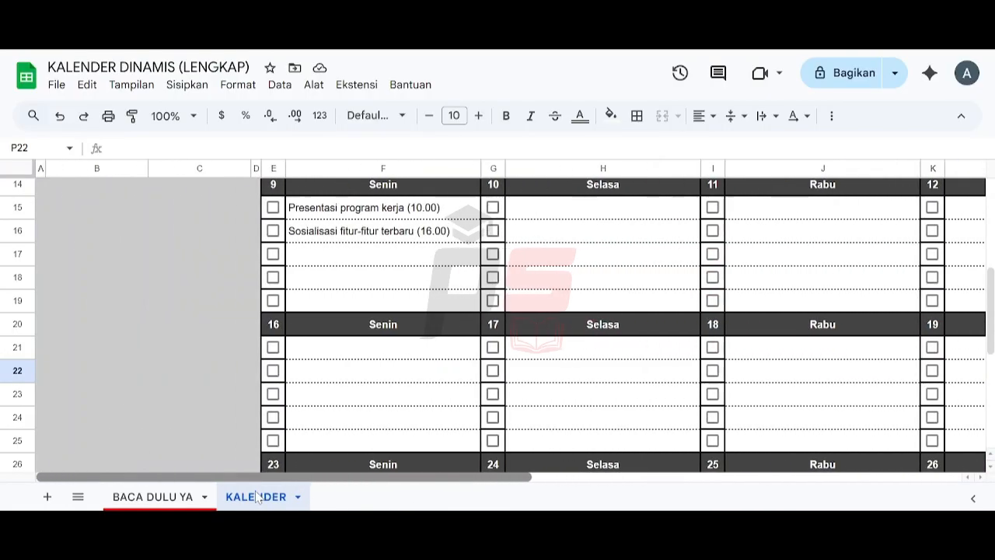
drag(991, 290, 988, 200)
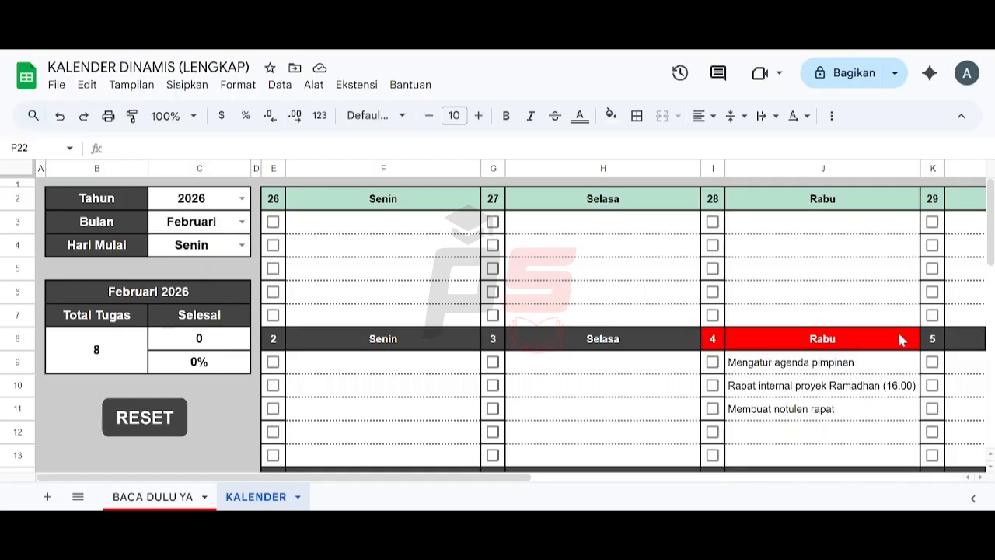
click(713, 362)
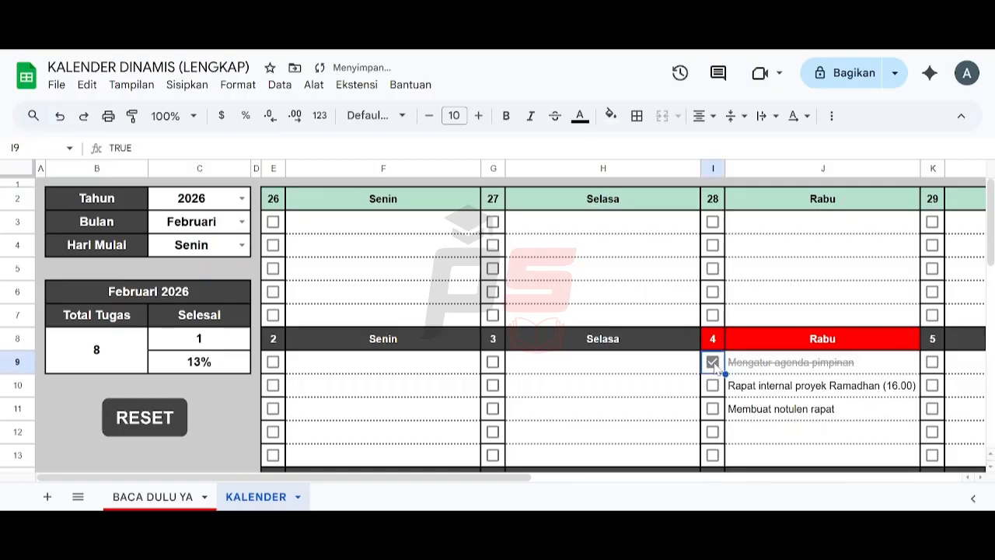
click(713, 386)
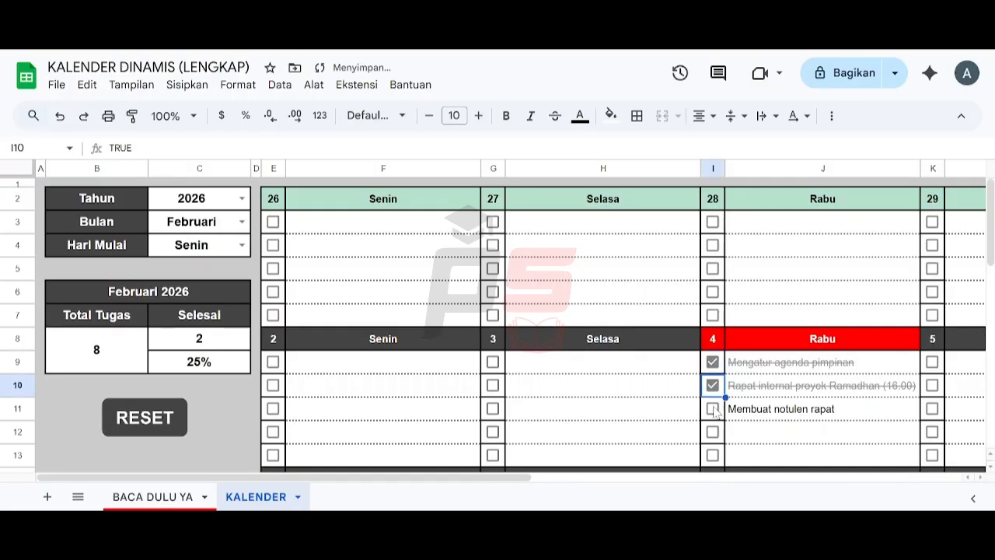
click(712, 408)
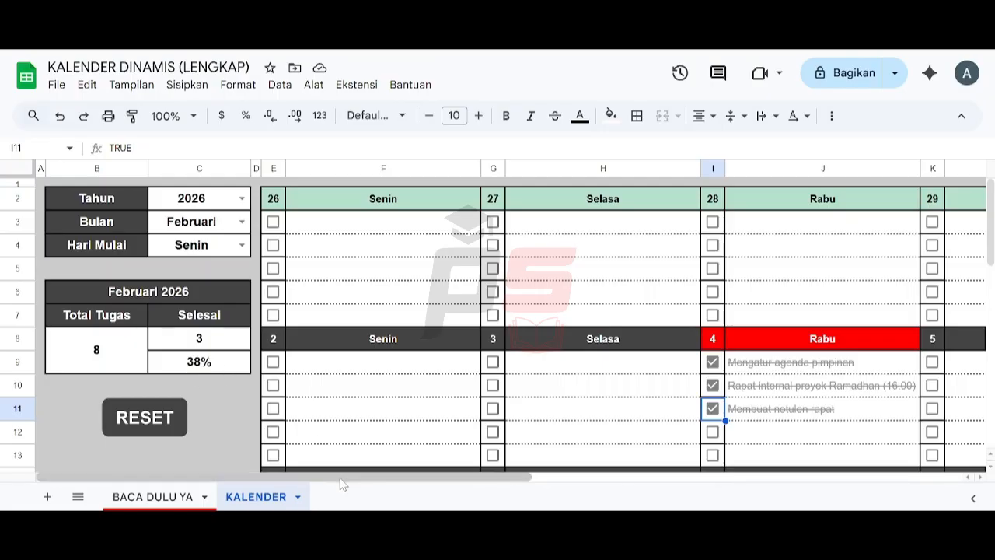
Mark both tasks under Senin 9 February, the program presentation and the feature socialisation, as done.
drag(343, 476, 816, 489)
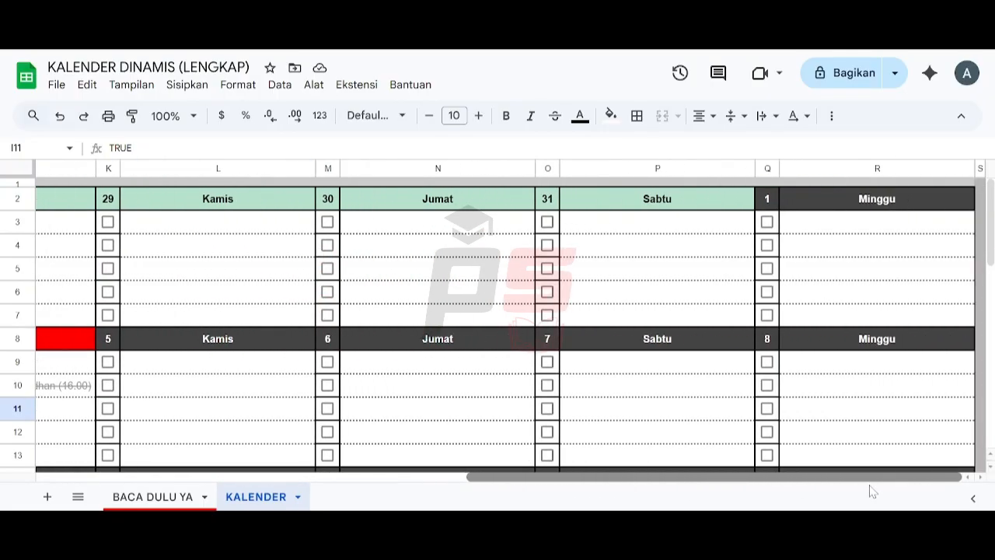
drag(667, 490, 361, 476)
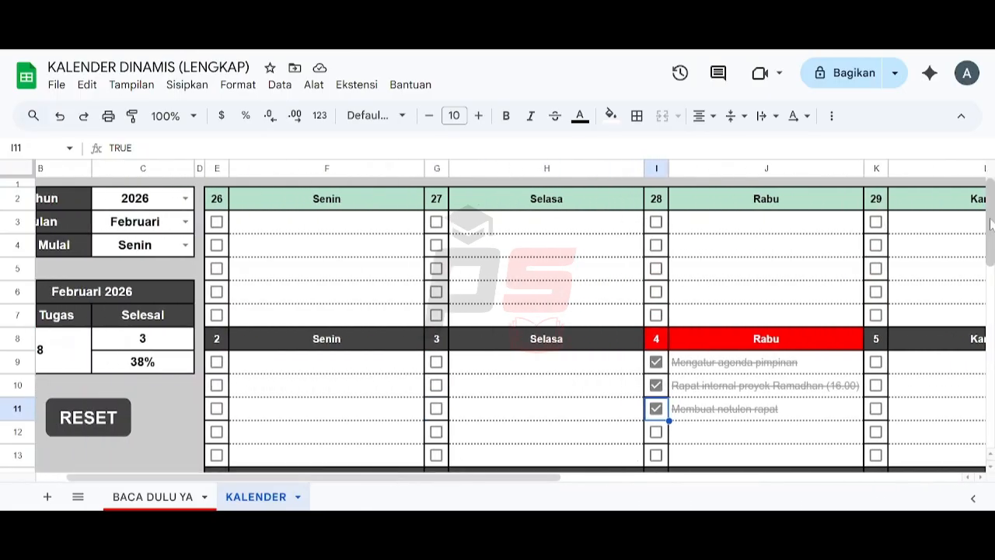
scroll(513, 319, down, 2)
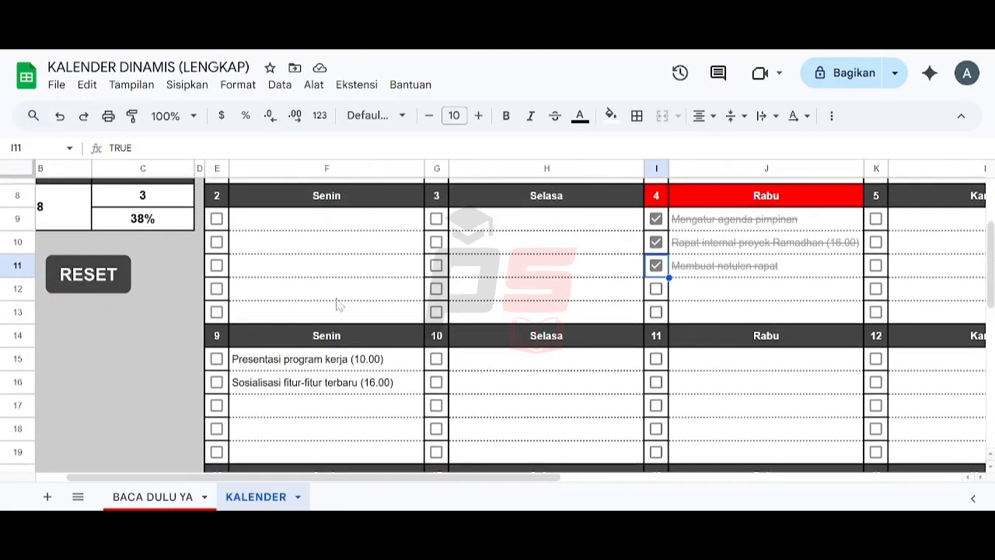
click(217, 359)
click(217, 384)
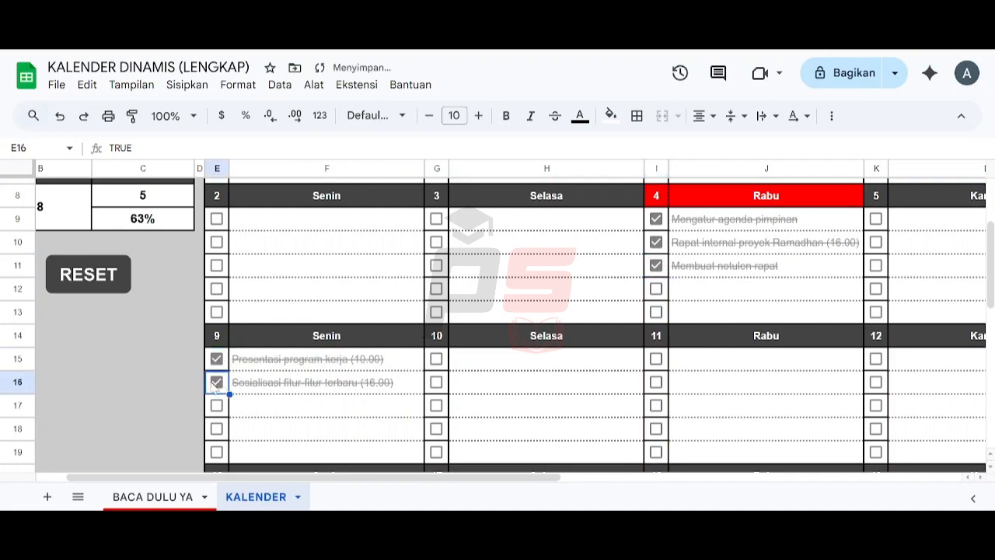
Mark the tasks under Jumat 13, Sabtu 14 and Sabtu 21 February as done.
drag(304, 476, 616, 501)
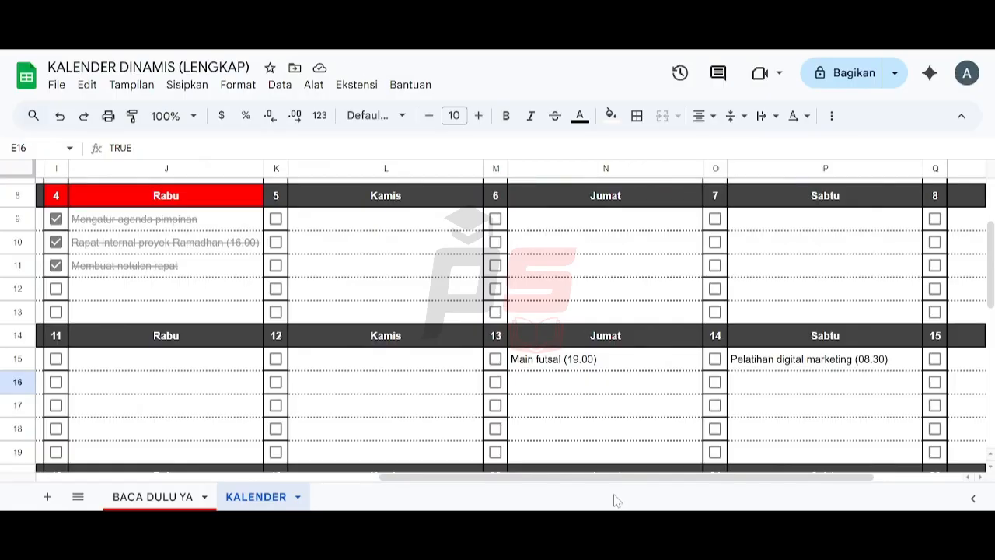
click(495, 359)
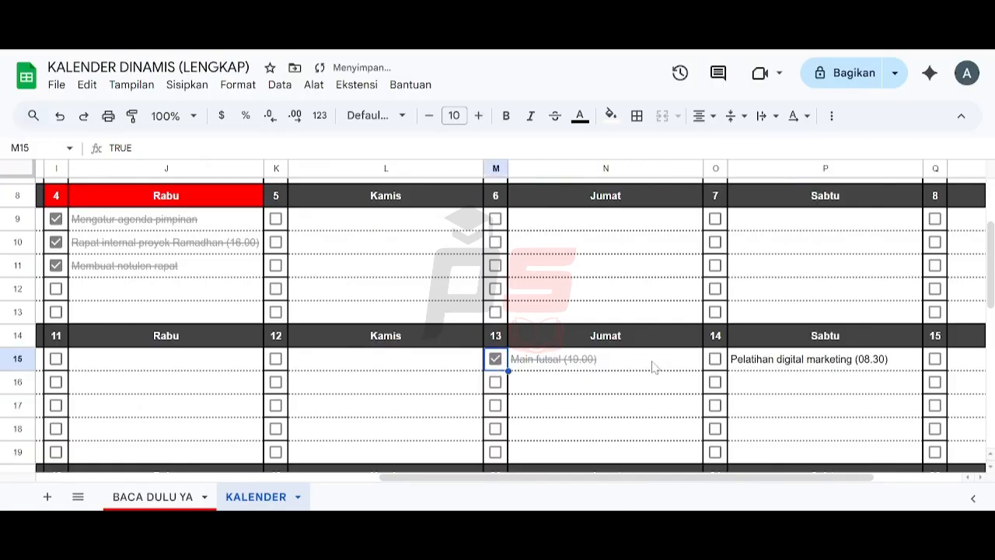
click(714, 359)
drag(991, 286, 991, 324)
click(715, 375)
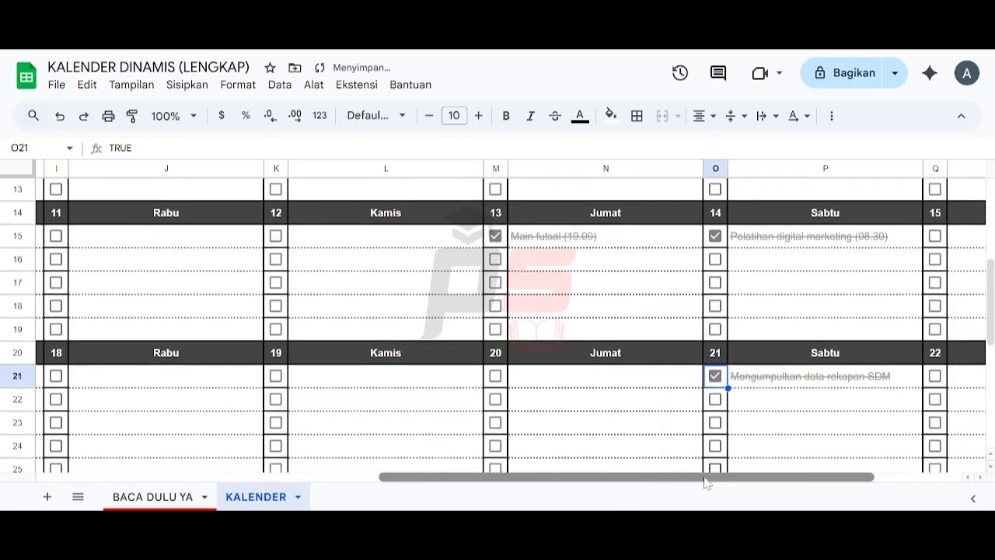
Change the calendar's month (Bulan) to Maret and check the task entries in the date grid.
drag(706, 477, 294, 479)
scroll(212, 330, up, 5)
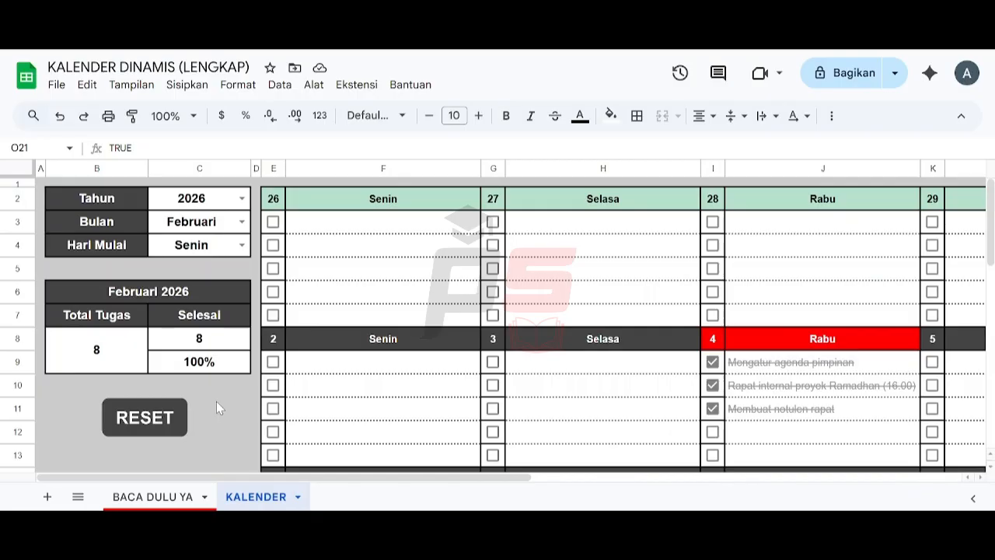
click(242, 221)
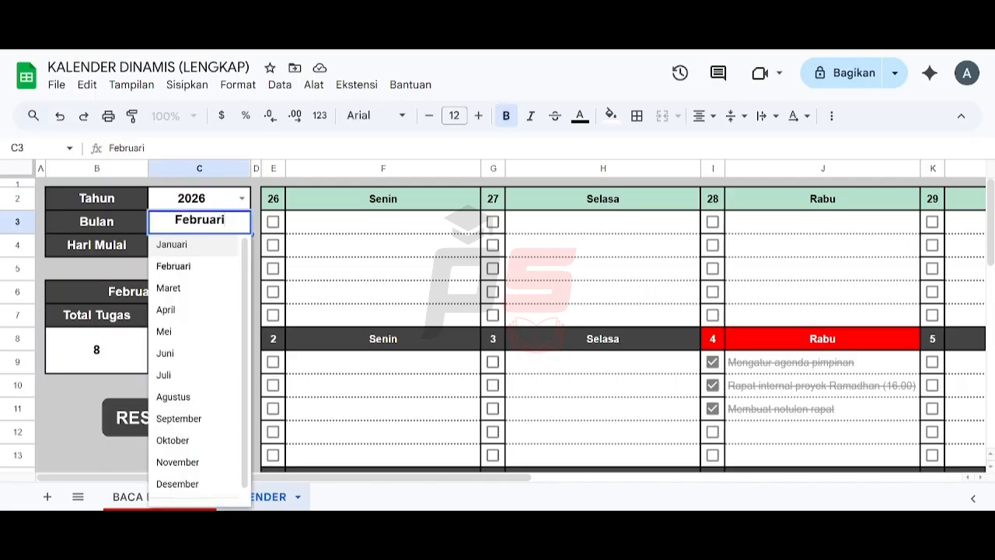
click(199, 290)
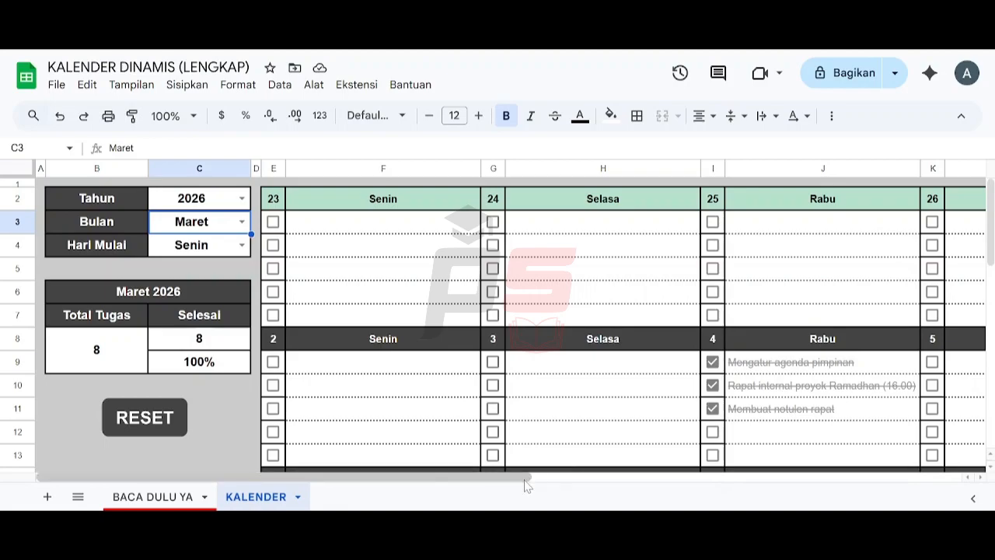
drag(526, 477, 548, 469)
mouse_move(990, 224)
mouse_down()
mouse_move(990, 274)
mouse_move(989, 225)
mouse_up()
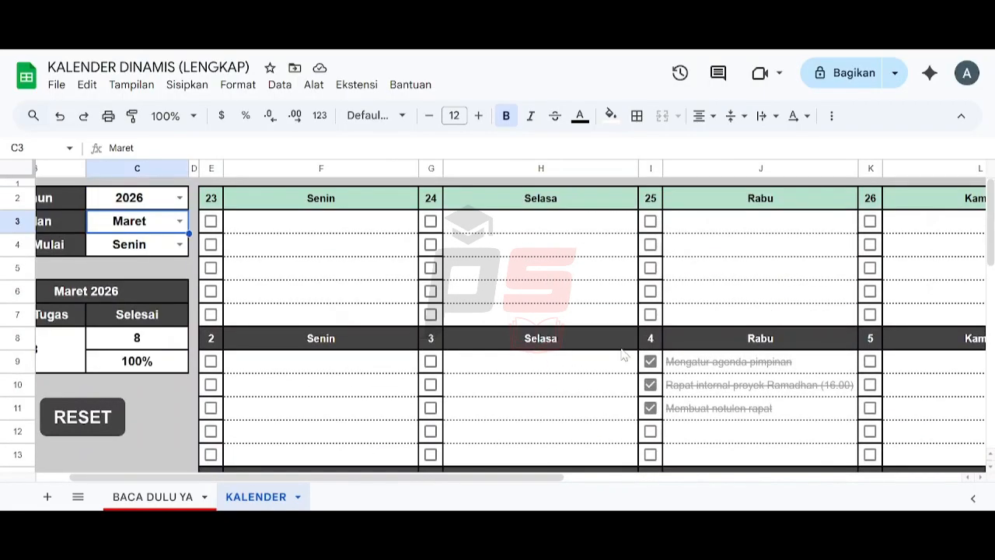